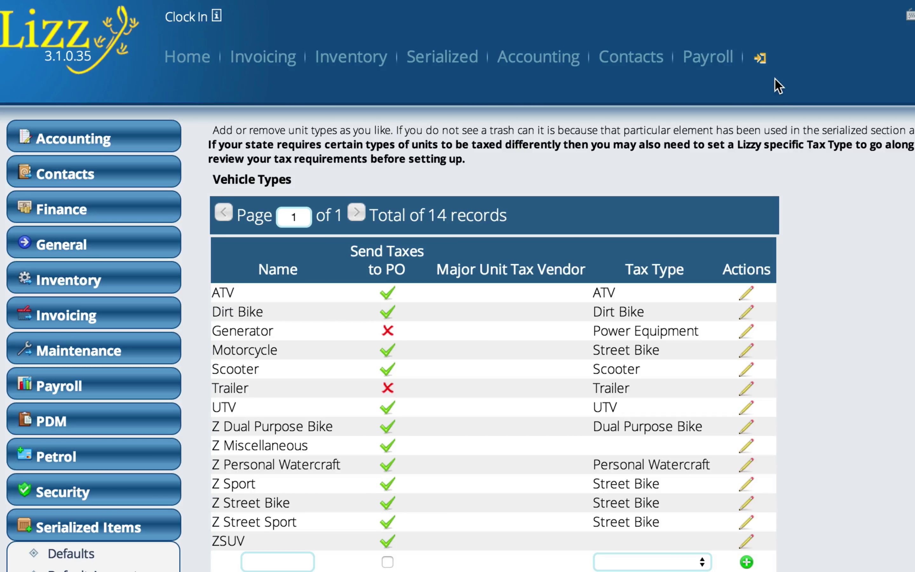
Step: Type 'new' as the name in the empty add row at the bottom of Vehicle Types
{"action": "mouse_move", "coordinate": [761, 60]}
{"action": "scroll", "coordinate": [87, 469], "scroll_direction": "down", "scroll_amount": 3}
{"action": "scroll", "coordinate": [73, 429], "scroll_direction": "down", "scroll_amount": 2}
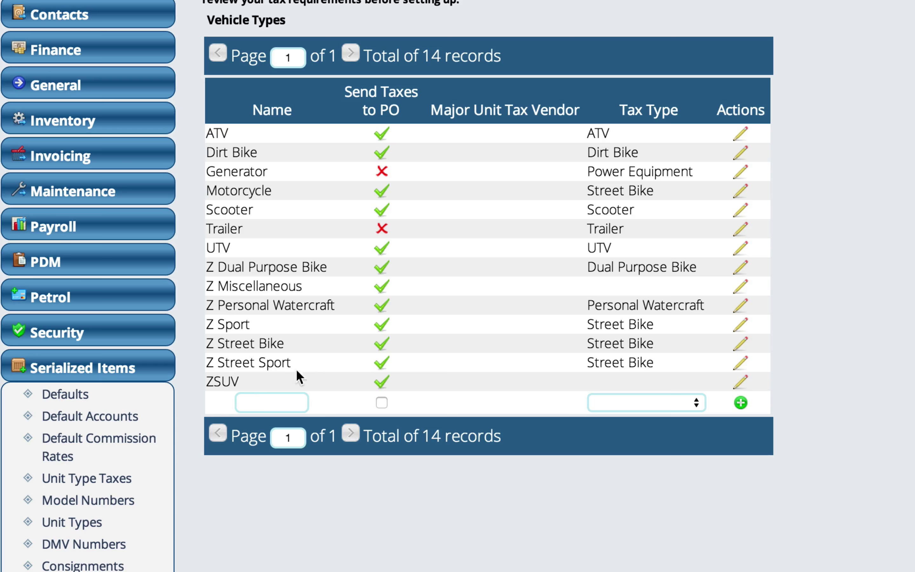
{"action": "left_click", "coordinate": [263, 405]}
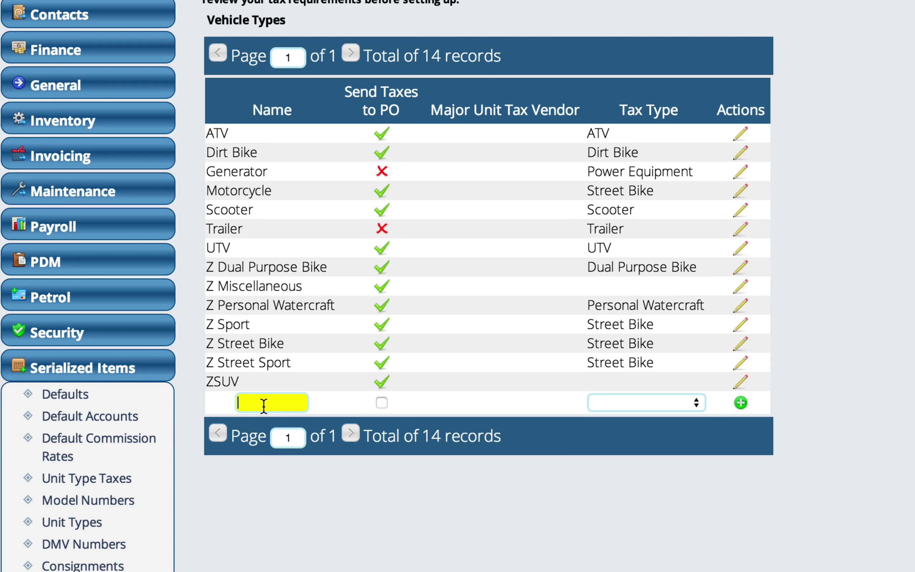
{"action": "type", "text": "new"}
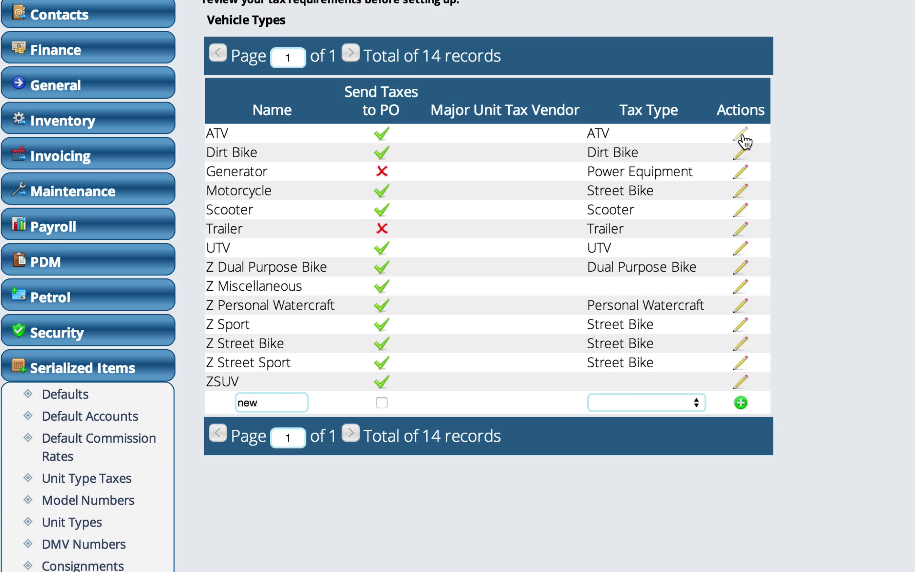
Step: Edit the ATV row, browse its Major Unit Tax Vendor list without choosing, then return to the new type's Name field
{"action": "left_click", "coordinate": [741, 136]}
{"action": "left_click", "coordinate": [494, 136]}
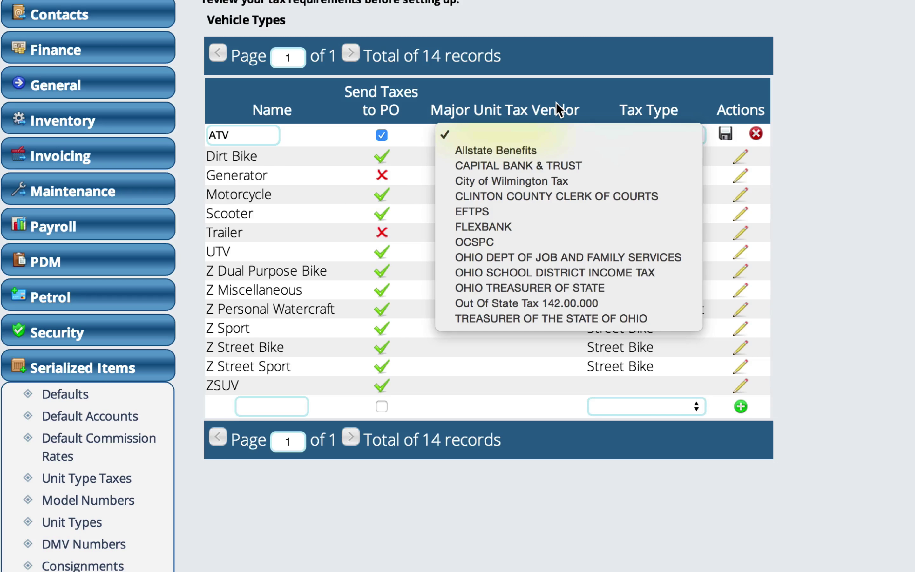
{"action": "left_click", "coordinate": [525, 91]}
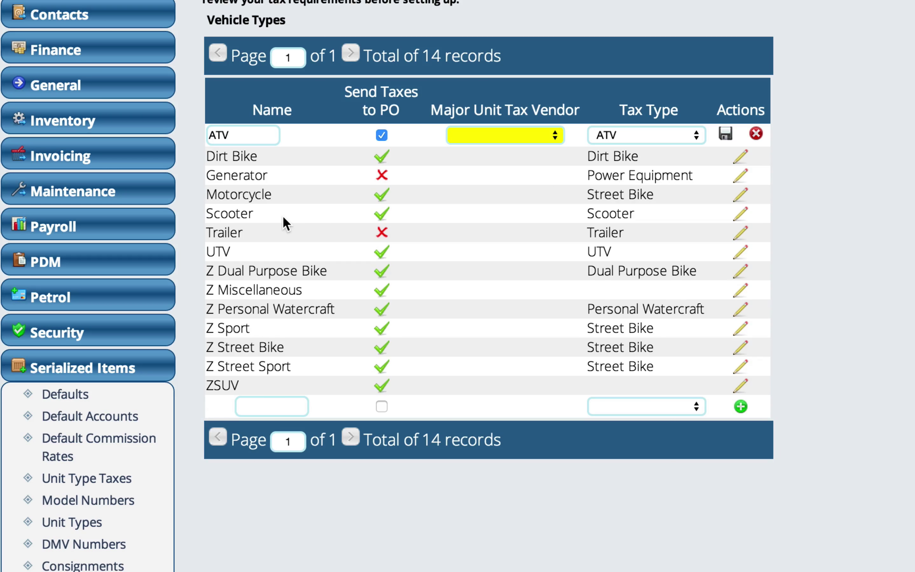
{"action": "left_click", "coordinate": [267, 406]}
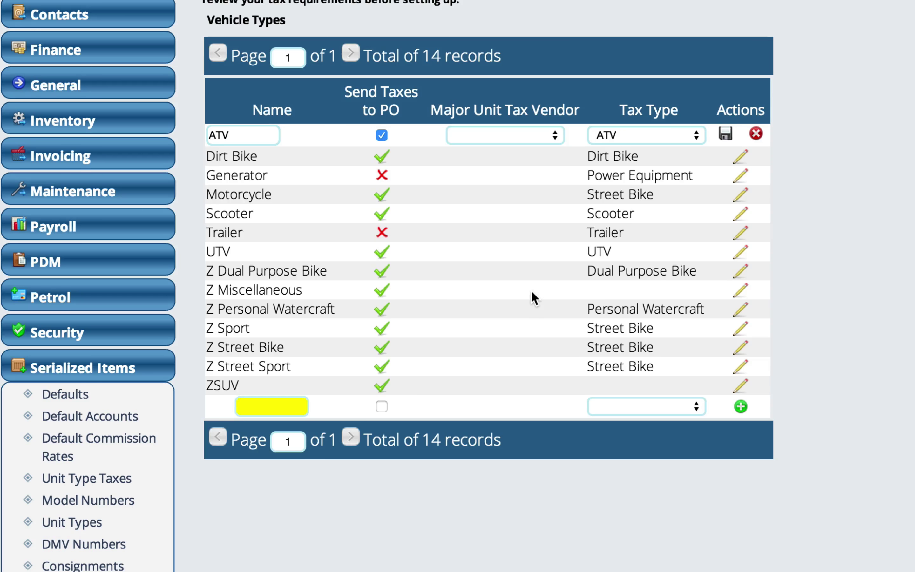
Step: Open Tax Rates under General settings and browse the Major Unit Tax Vendor options, leaving it blank
{"action": "scroll", "coordinate": [528, 290], "scroll_direction": "up", "scroll_amount": 3}
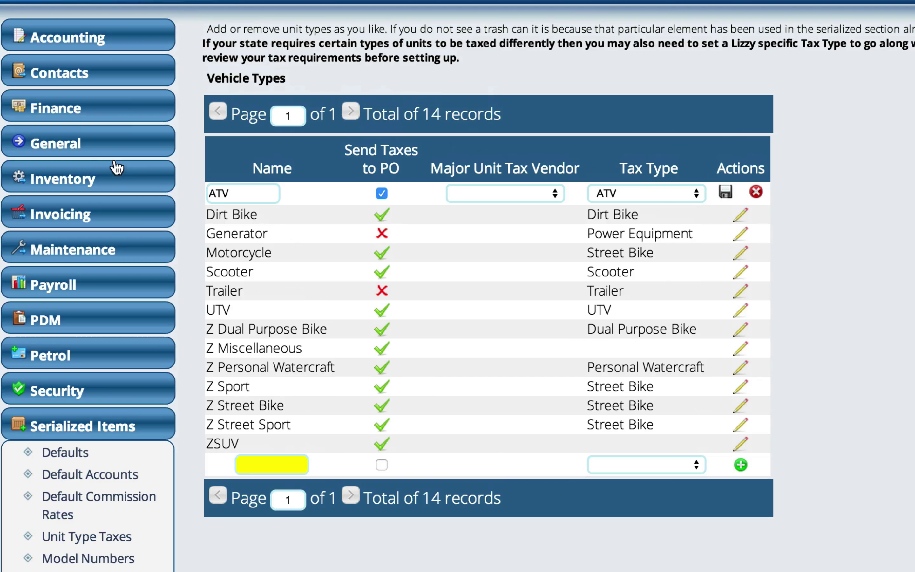
{"action": "left_click", "coordinate": [85, 149]}
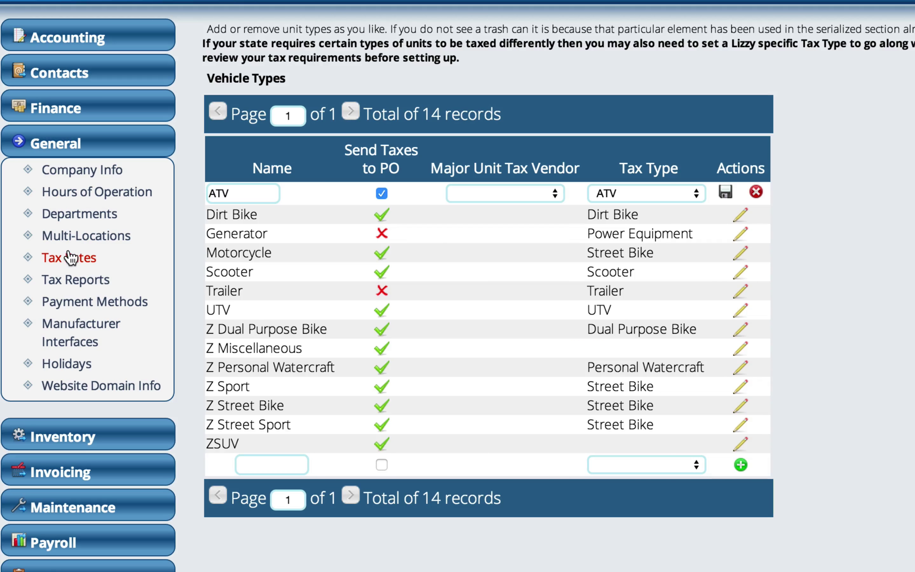
{"action": "left_click", "coordinate": [68, 258]}
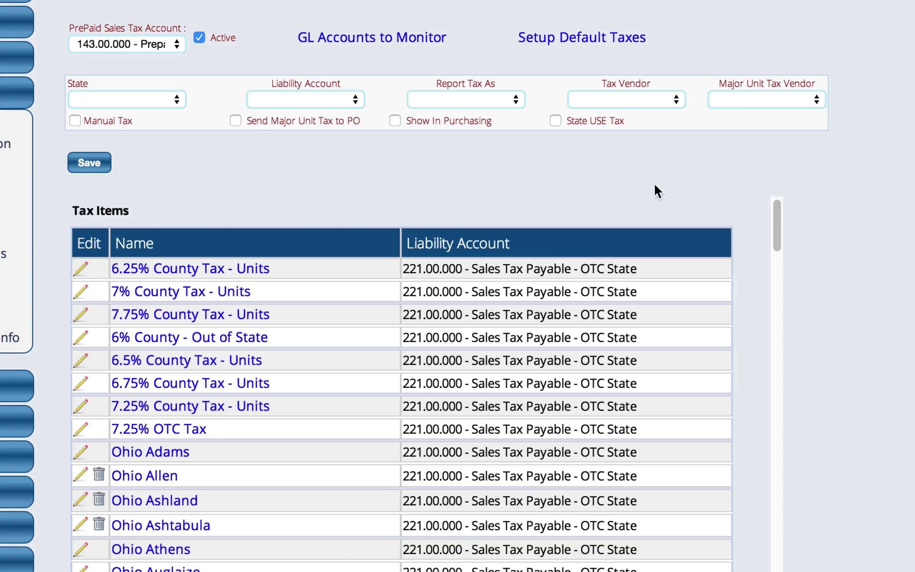
{"action": "left_click", "coordinate": [760, 101]}
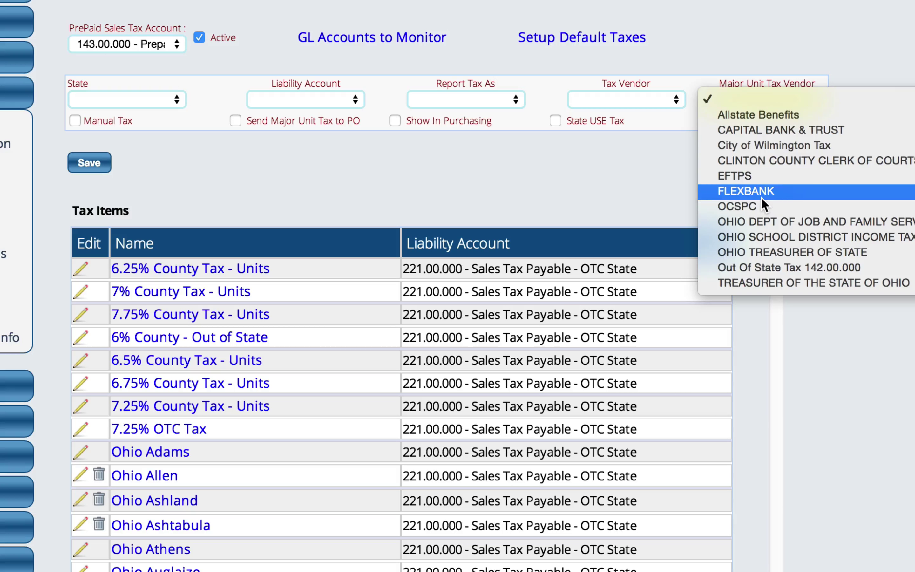
{"action": "left_click", "coordinate": [762, 20]}
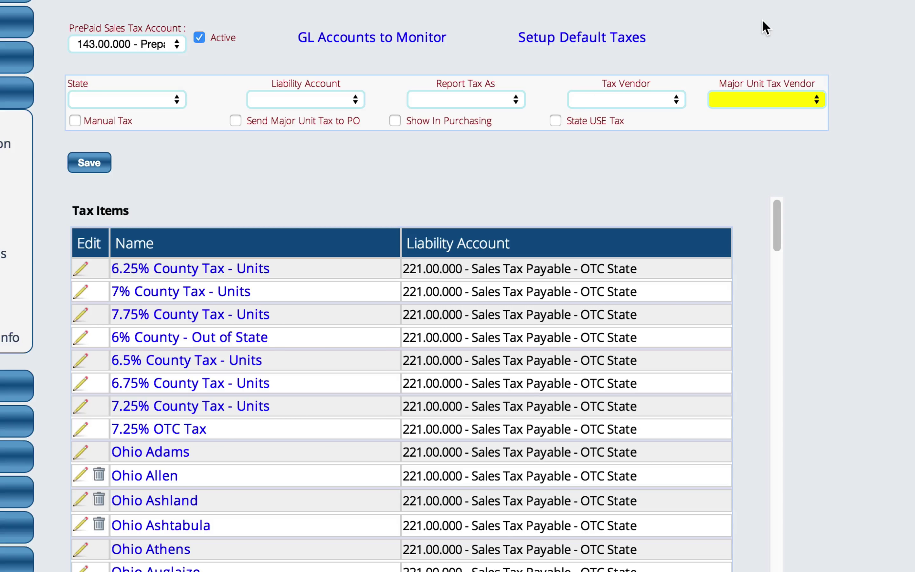